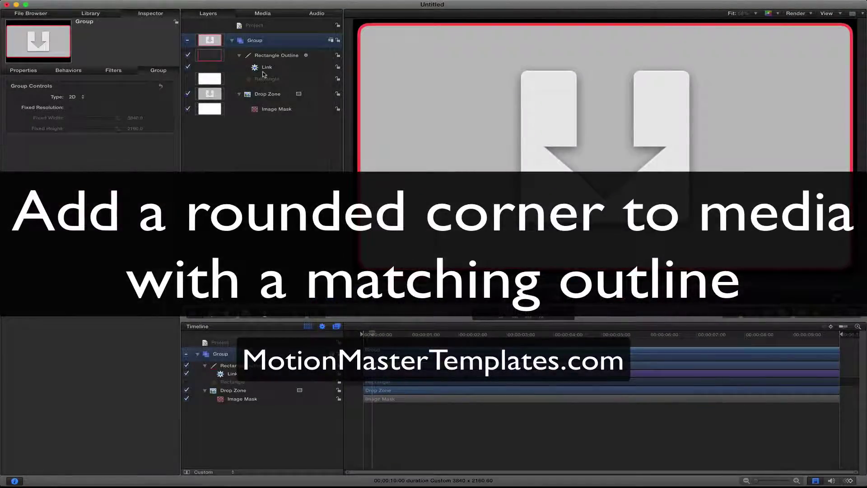
Raise the Rectangle layer's Roundness from 46 to 50 in the finished example
click(263, 82)
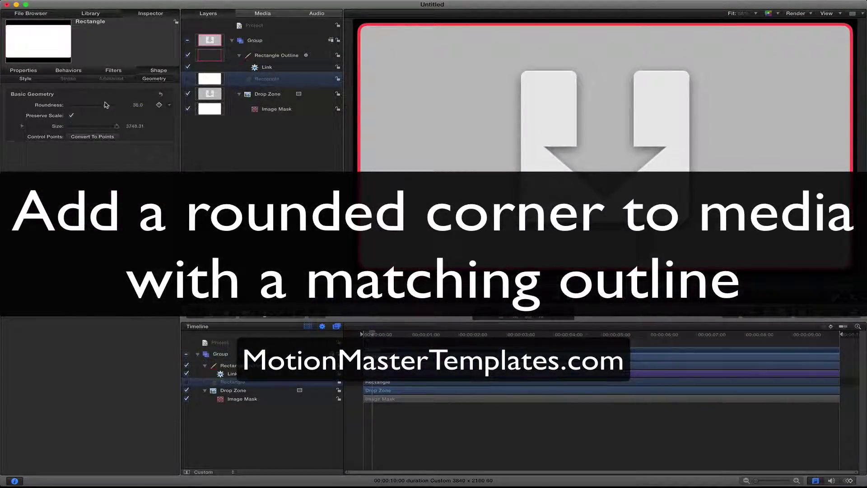
drag(112, 106, 138, 105)
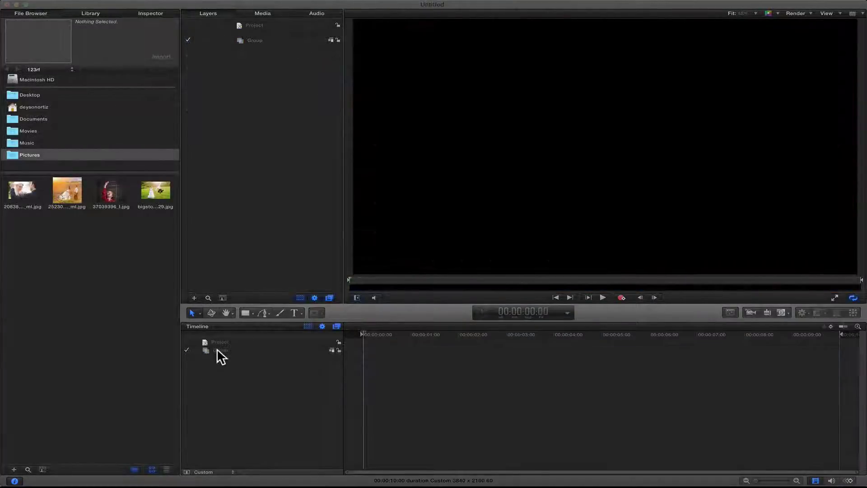
click(216, 348)
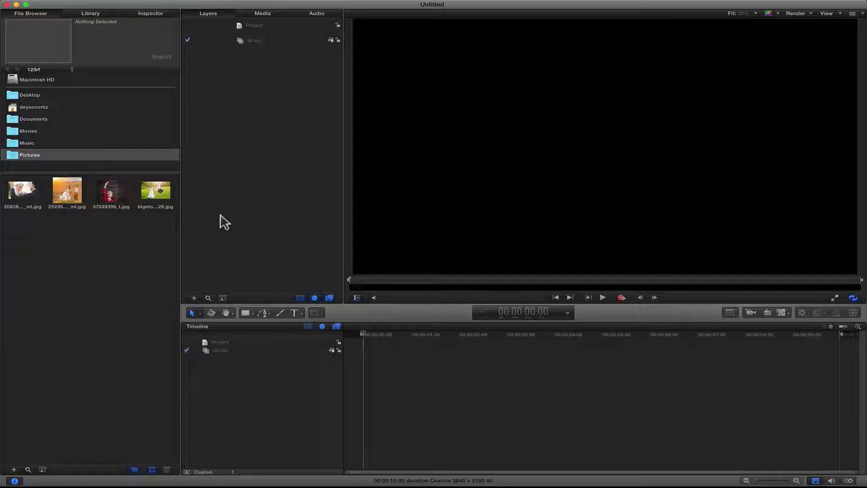
click(206, 352)
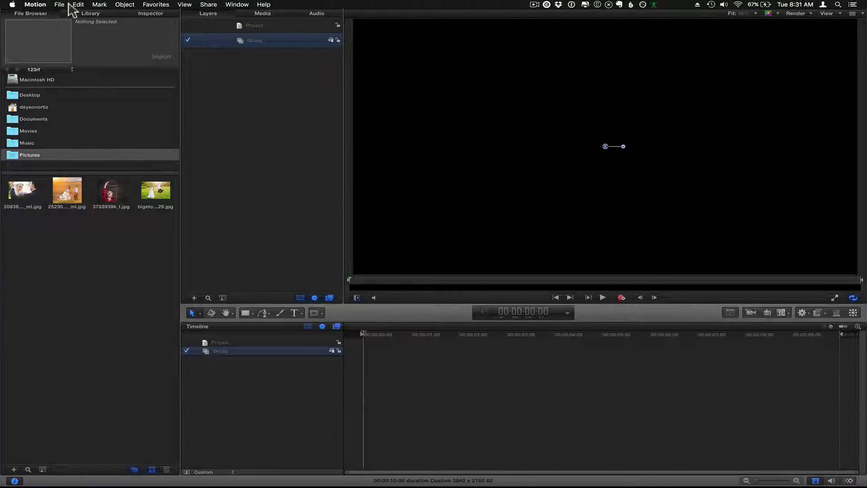
click(60, 6)
click(60, 5)
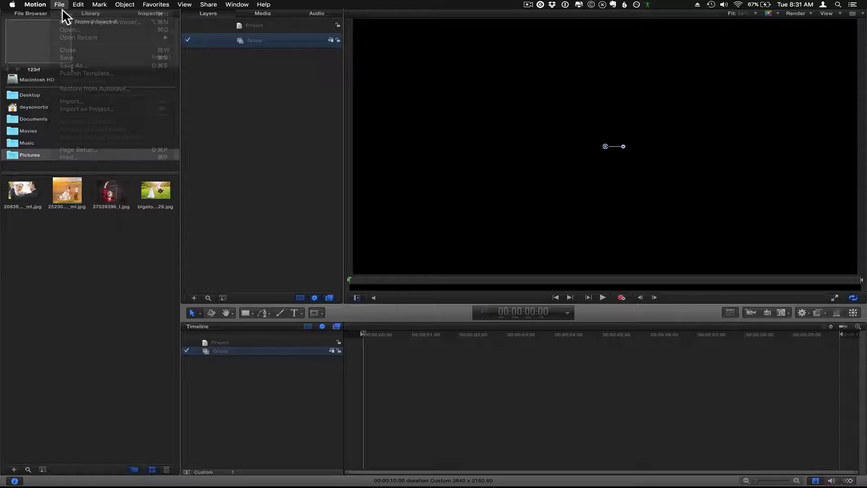
key(alt+super+n)
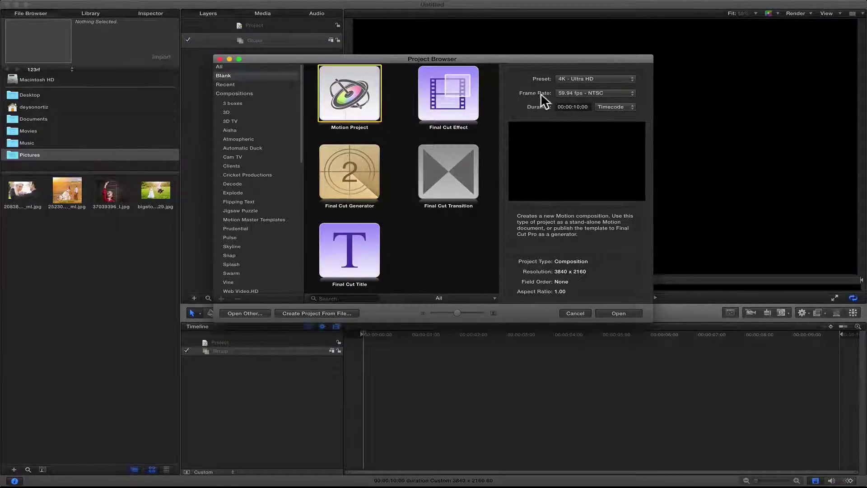
click(562, 92)
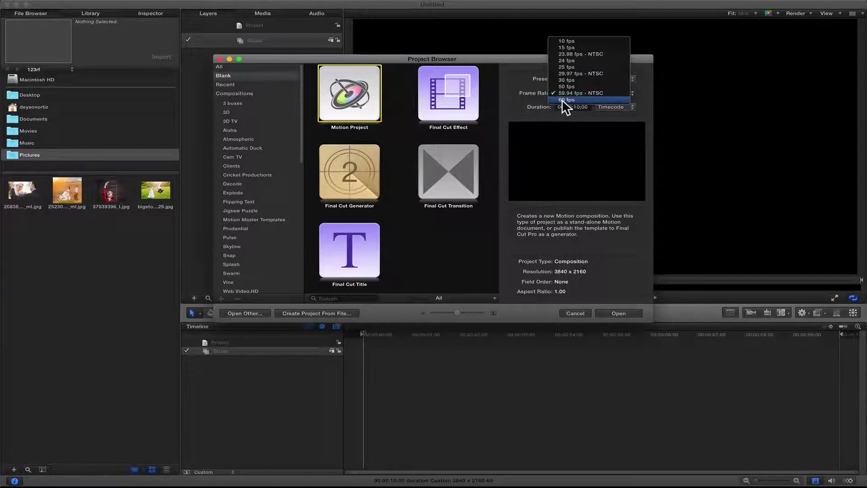
click(562, 99)
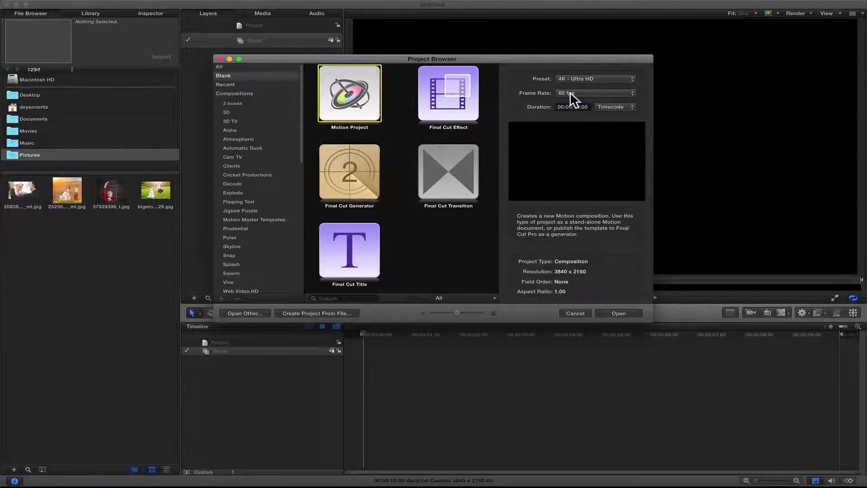
click(601, 308)
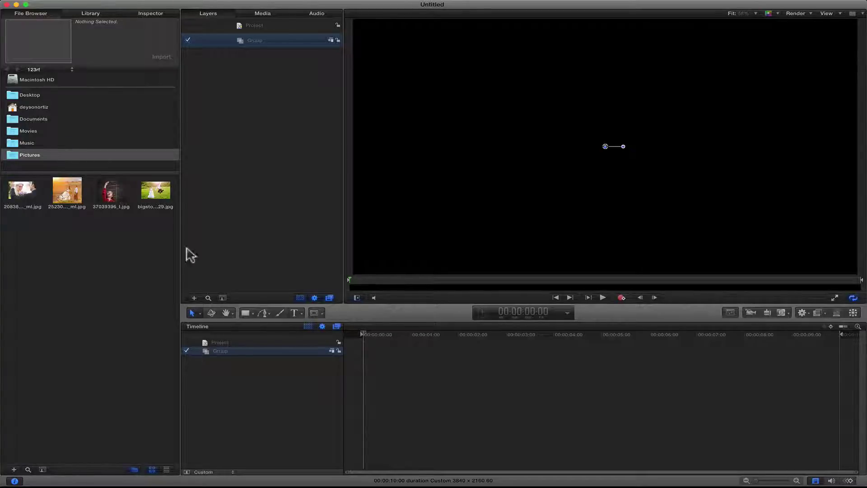
Add a new drop zone to the Group from the Object menu
mouse_move(169, 2)
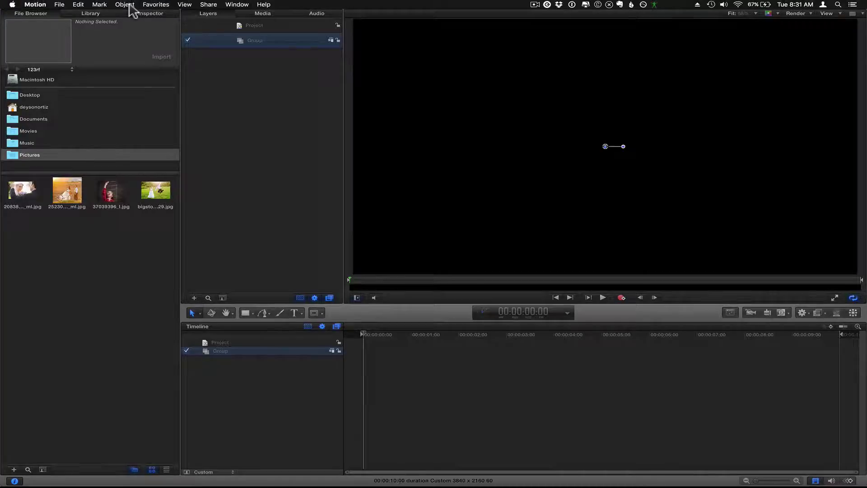
click(125, 4)
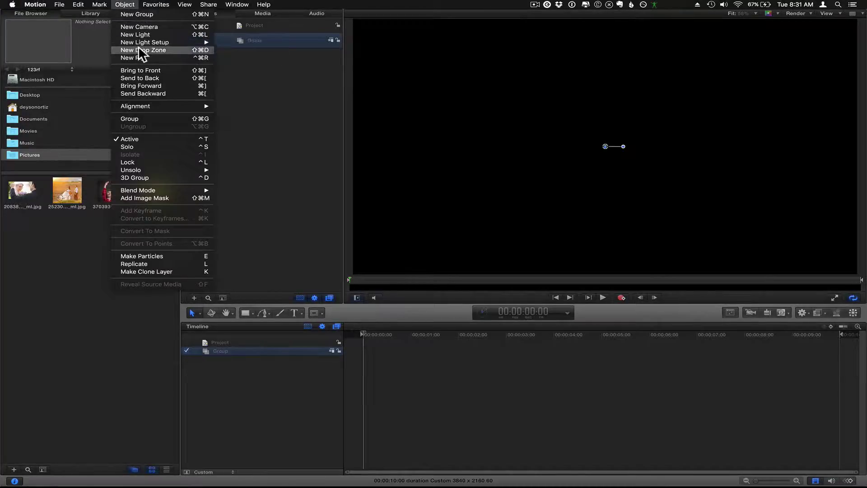
key(Escape)
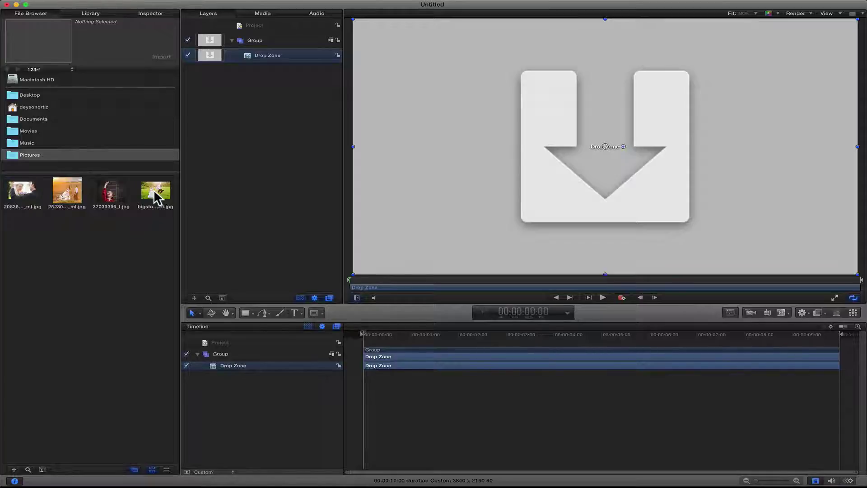
Test the drop zone with the wedding and bicycle photos, then undo back to the empty placeholder
drag(154, 189, 545, 135)
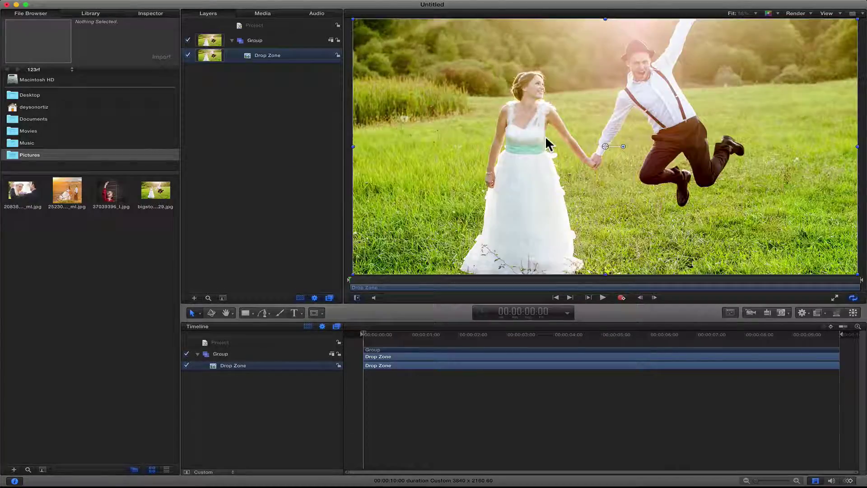
drag(72, 194, 434, 151)
key(super+z)
key(super+z)
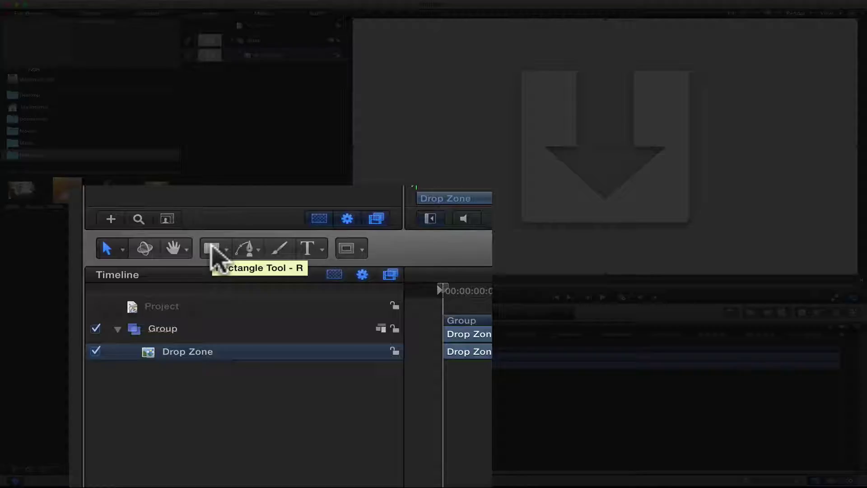
Draw a white rectangle from the canvas top-left to the lower right with the Rectangle tool
click(212, 248)
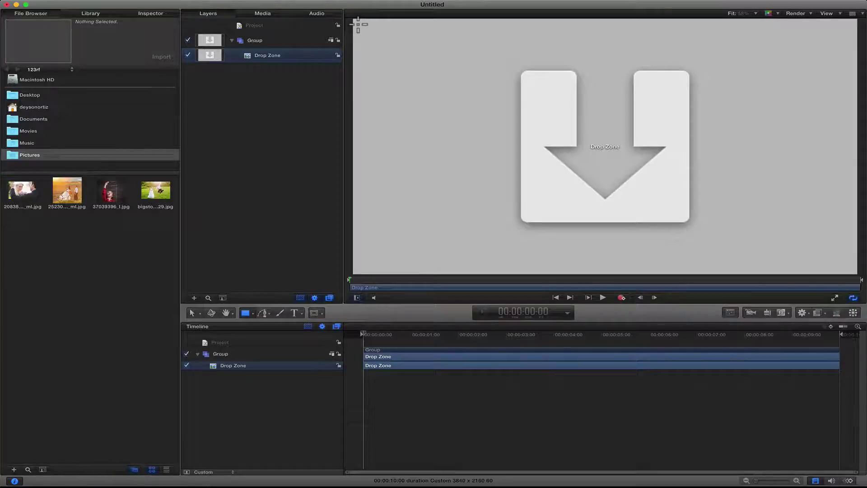
click(365, 28)
drag(365, 28, 851, 269)
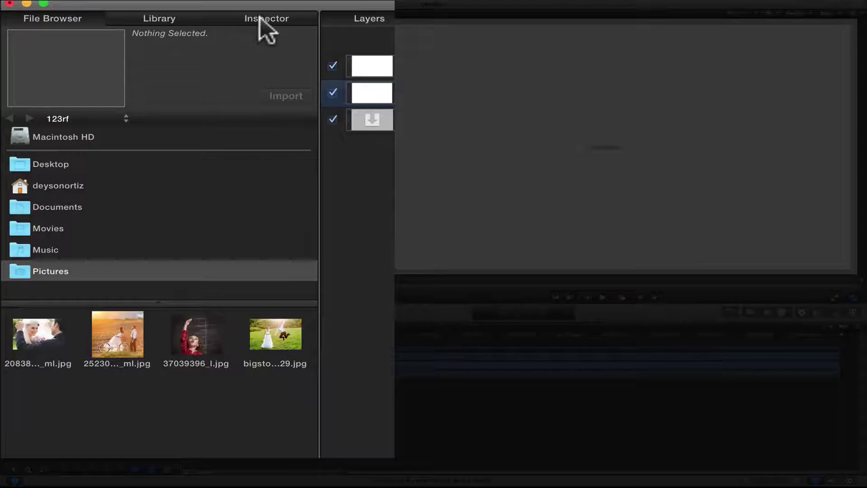
Reset the rectangle's Transform so it sits centred at position 0, 0
click(192, 14)
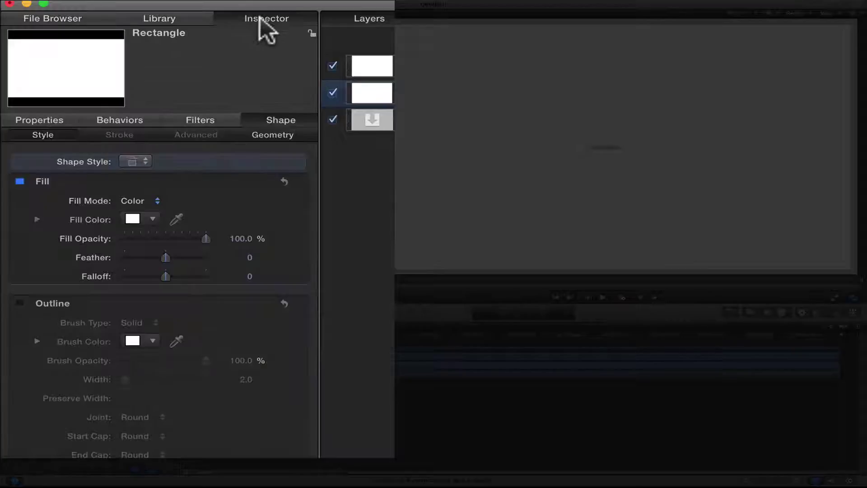
click(43, 121)
mouse_move(283, 149)
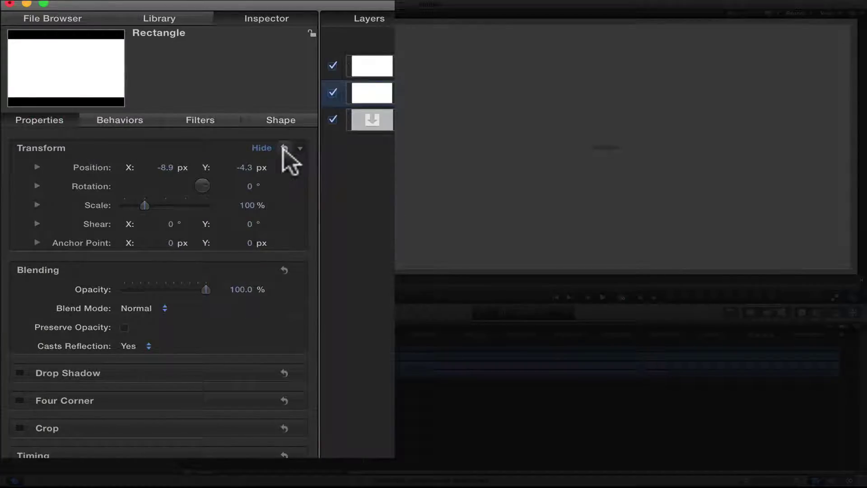
mouse_move(259, 159)
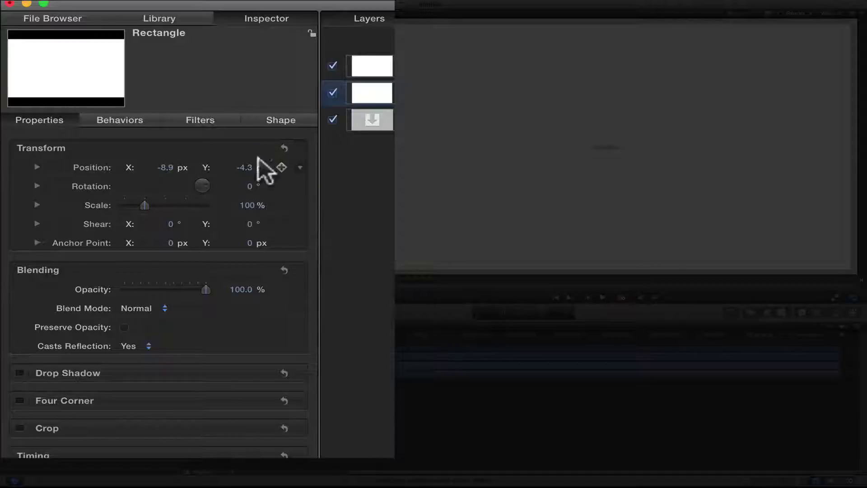
click(284, 148)
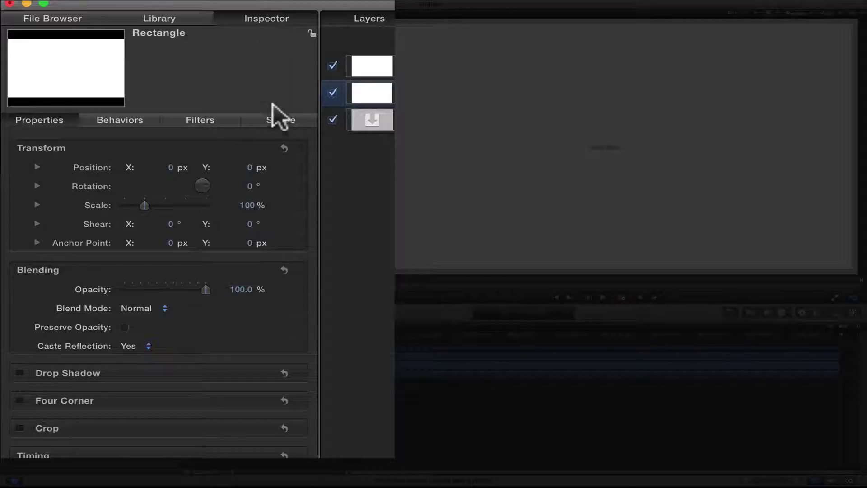
Set the rectangle's Shape Geometry Roundness to 50
click(282, 121)
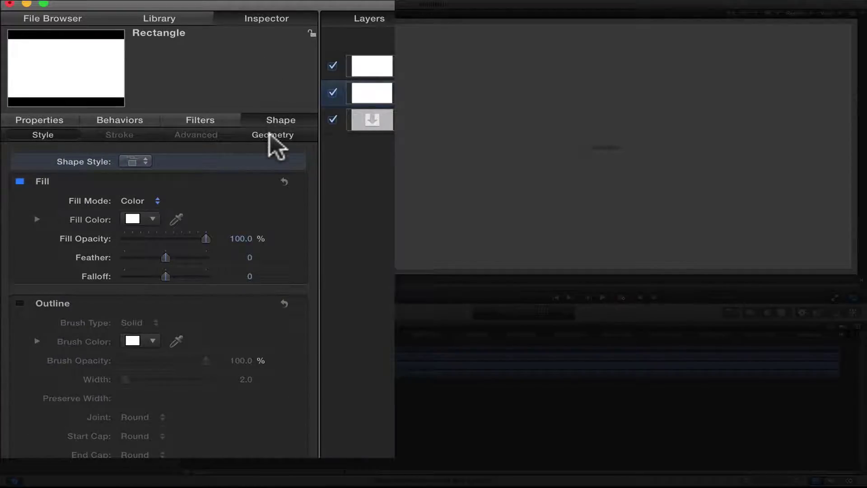
click(270, 134)
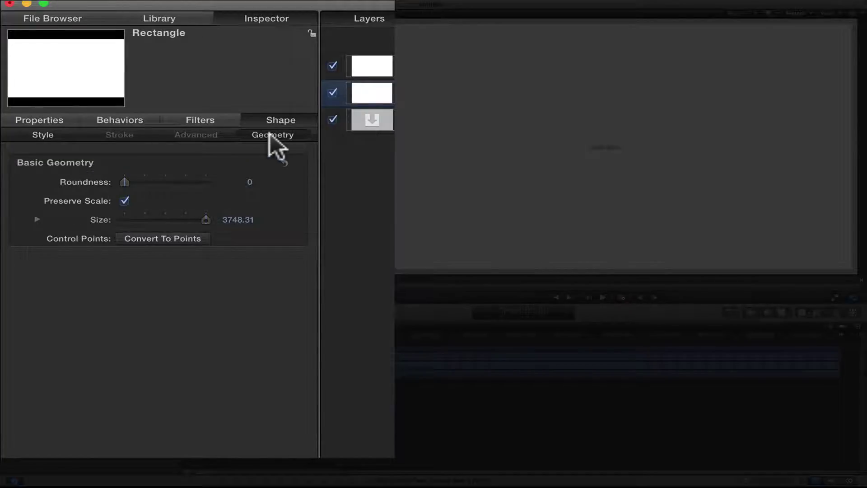
drag(125, 182, 178, 189)
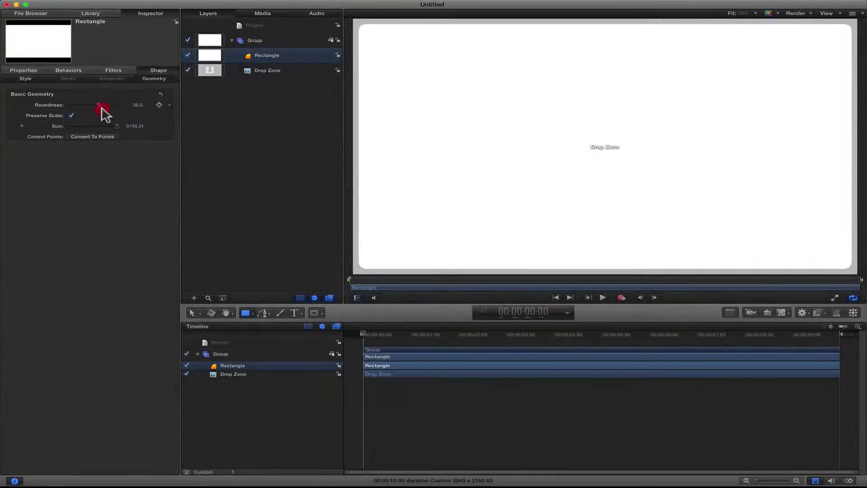
drag(102, 111, 142, 118)
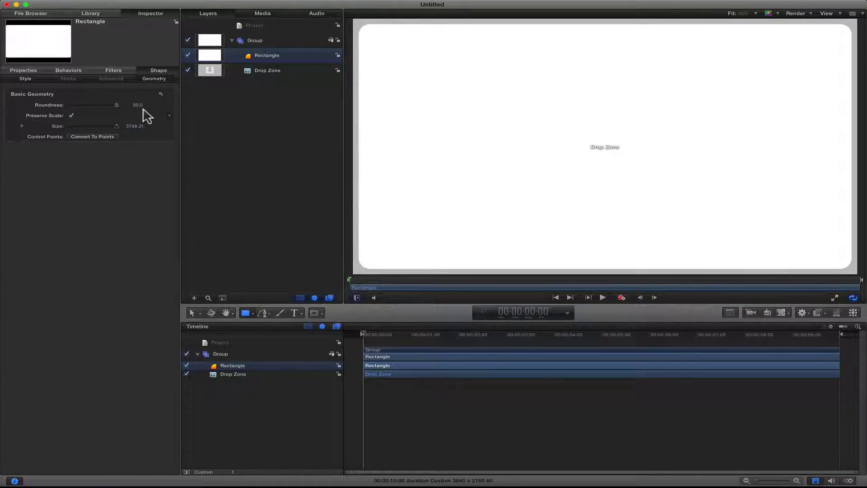
Add an Image Mask to the Drop Zone, using the Rectangle layer as its mask source
click(267, 73)
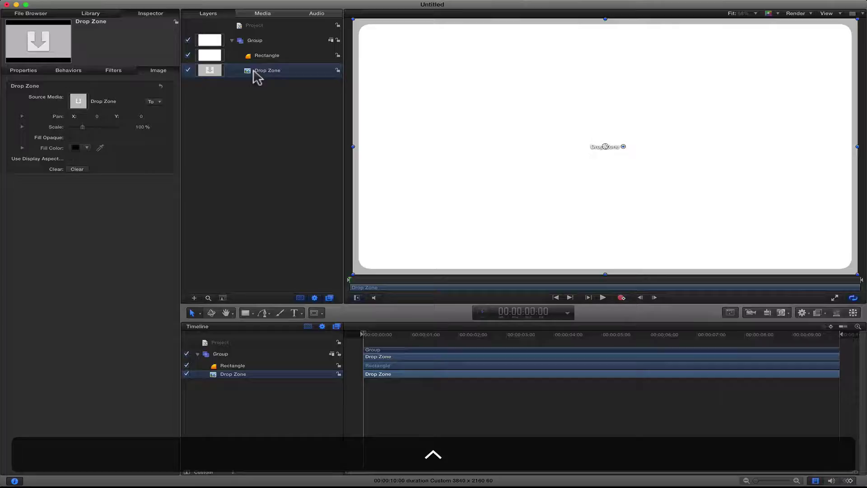
right_click(253, 70)
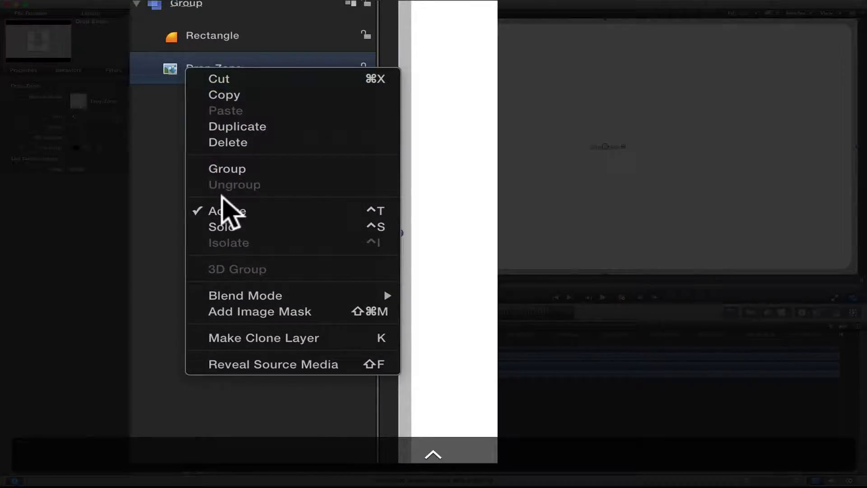
click(239, 312)
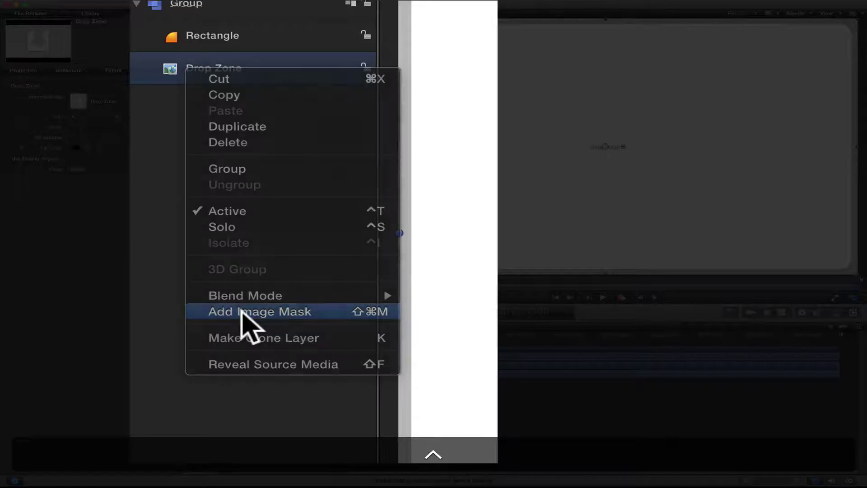
drag(171, 31, 174, 111)
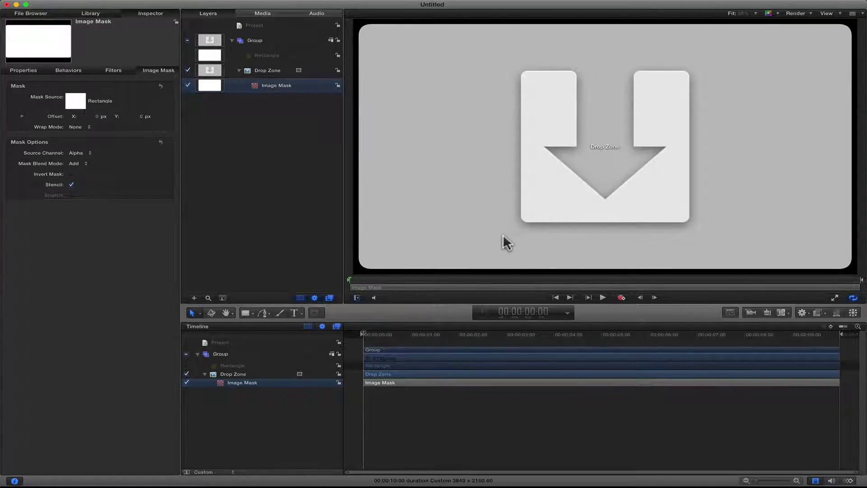
Duplicate the Rectangle layer and rename the copy to Rectangle Outline
click(264, 56)
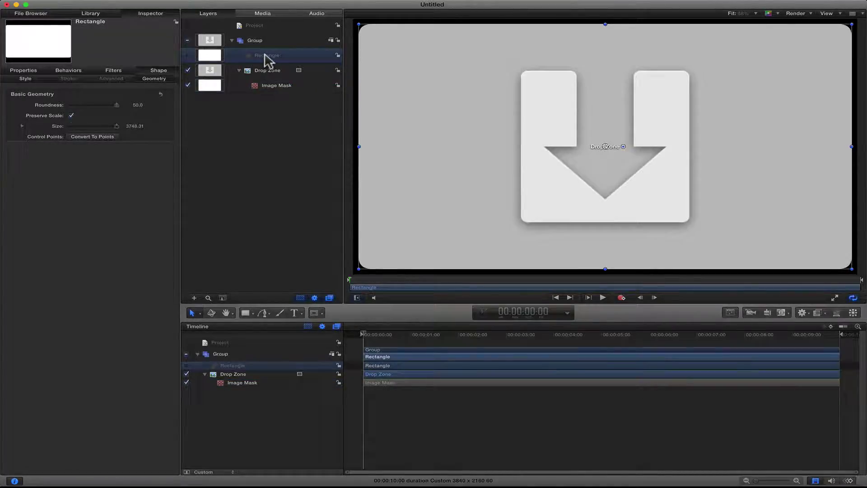
key(super+d)
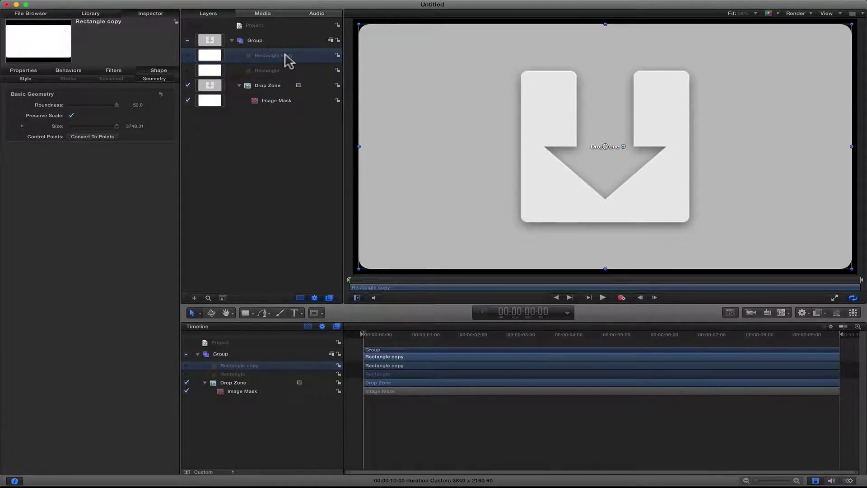
double_click(288, 55)
text(Outline)
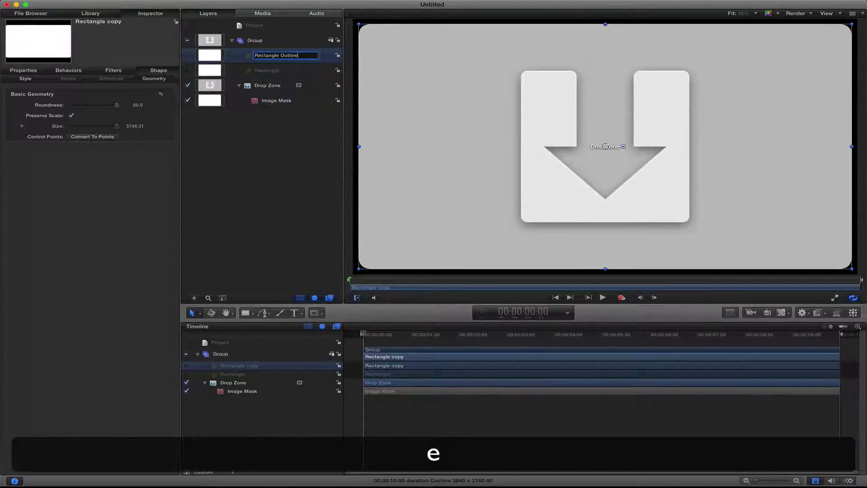
key(Return)
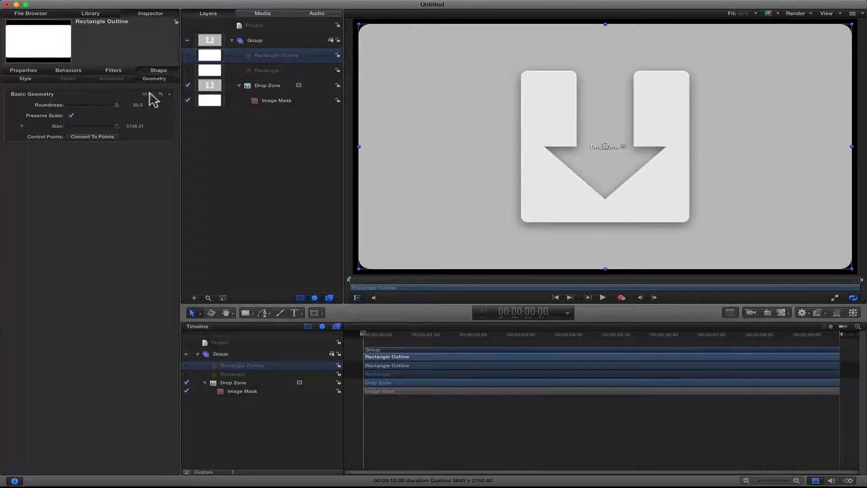
Turn off Fill and turn on Outline in the Rectangle Outline's Shape Style
click(25, 79)
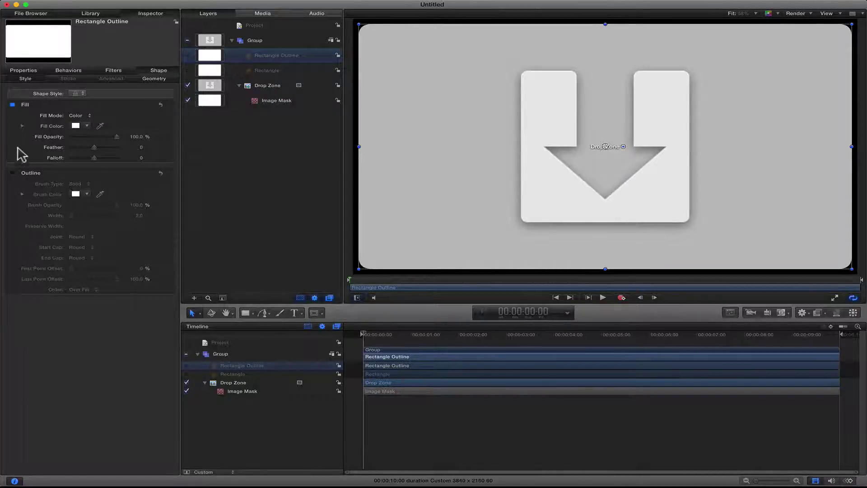
click(12, 104)
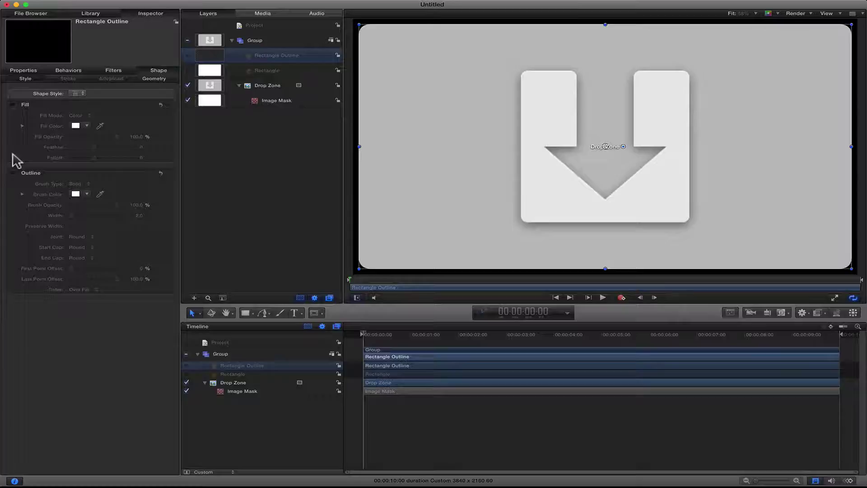
click(12, 173)
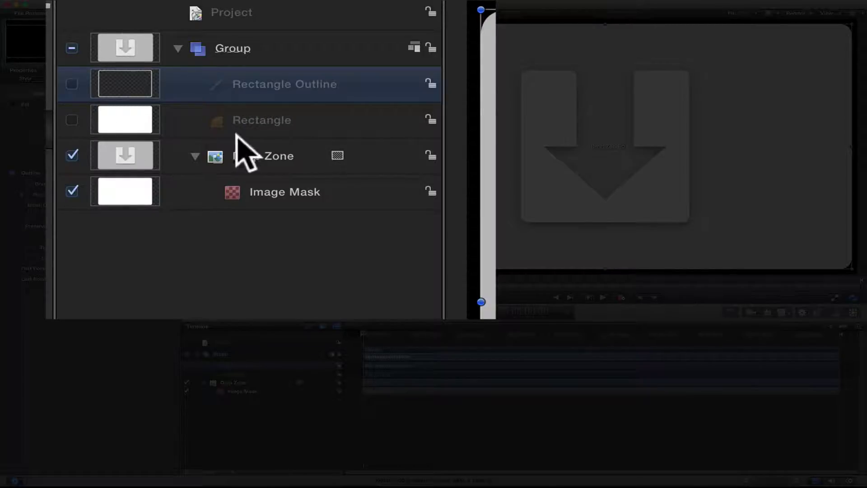
Make Rectangle Outline visible with a red outline of width 24, hiding canvas overlays
click(72, 84)
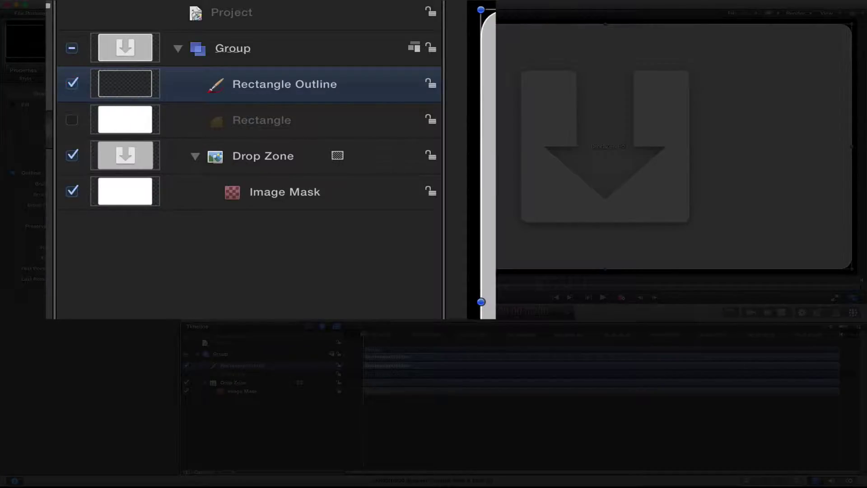
key(super+slash)
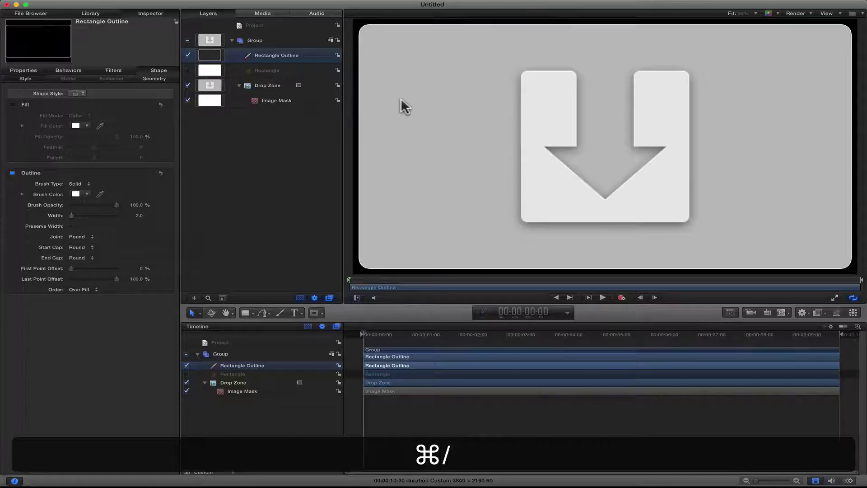
drag(71, 216, 82, 215)
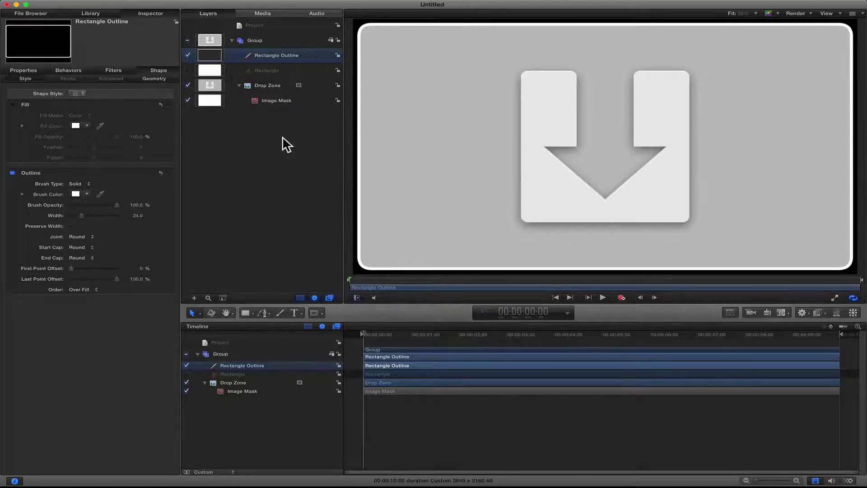
click(75, 195)
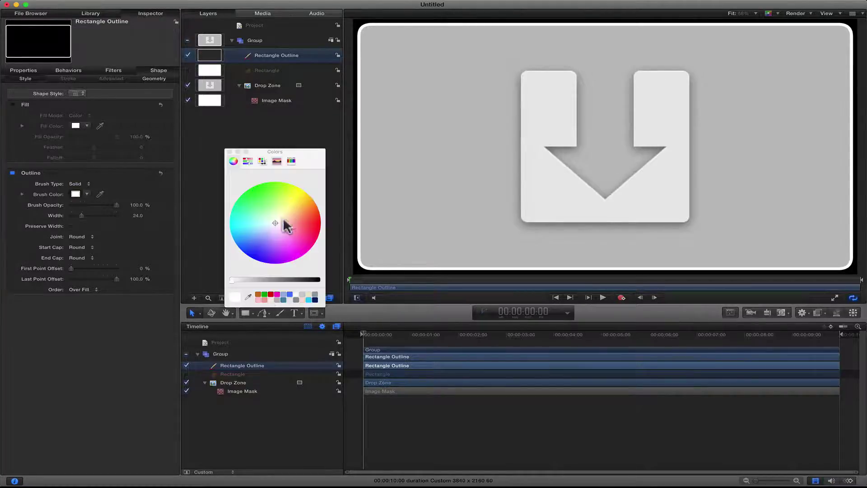
click(276, 239)
drag(276, 239, 310, 224)
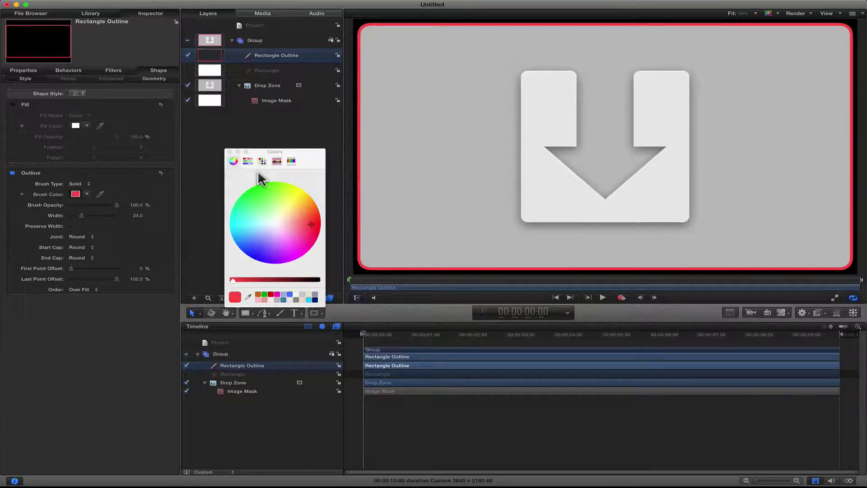
click(229, 152)
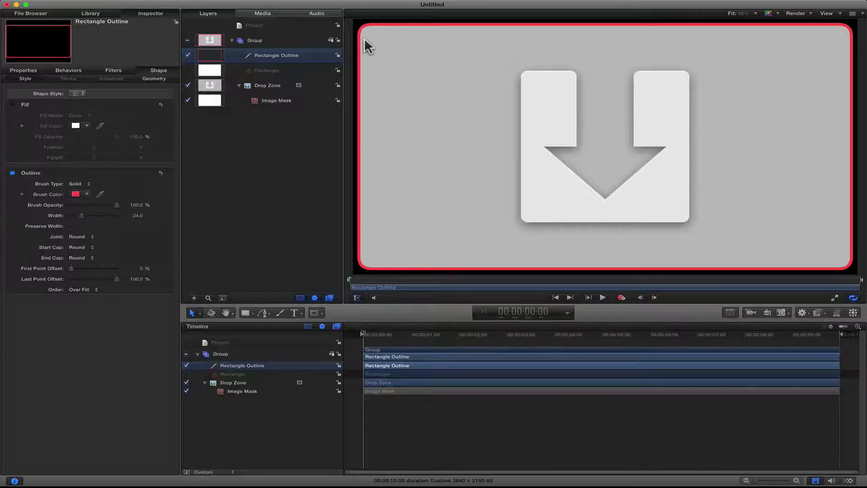
Add a Link parameter behaviour to the Rectangle Outline's Geometry Roundness
click(155, 78)
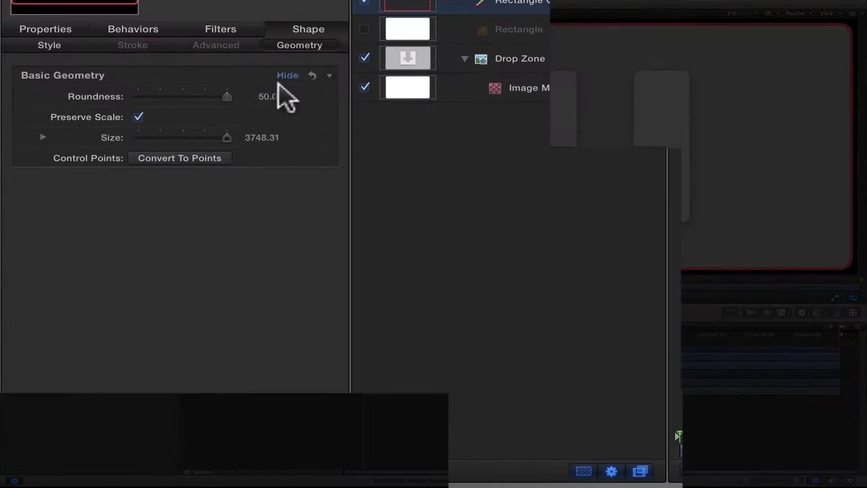
mouse_move(109, 149)
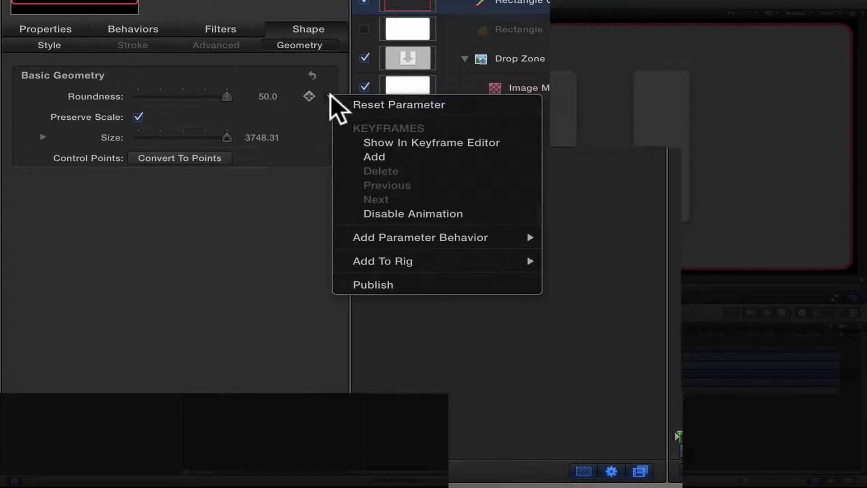
mouse_move(377, 239)
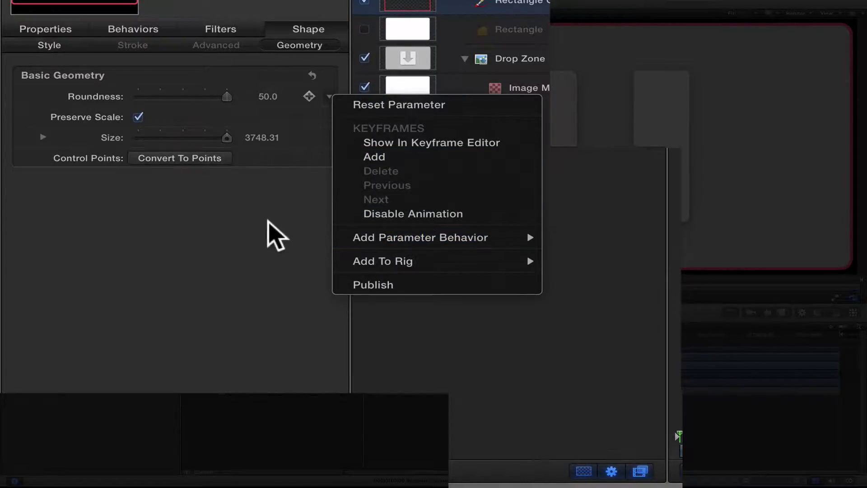
click(267, 233)
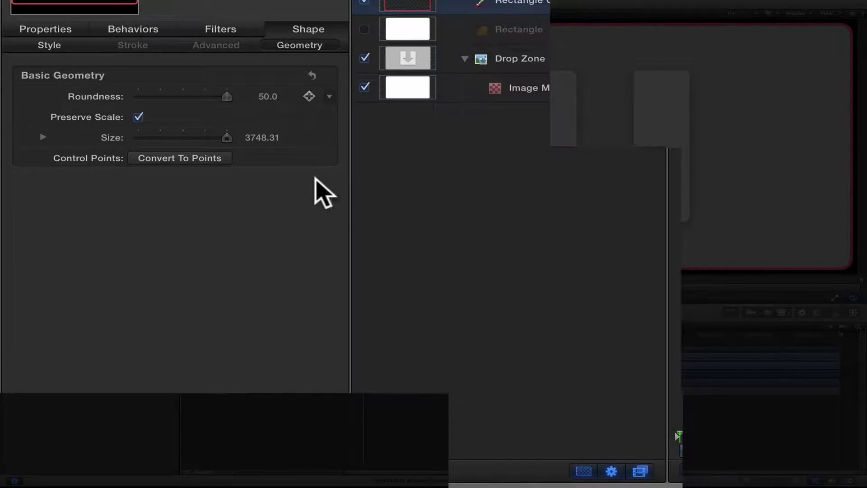
click(329, 96)
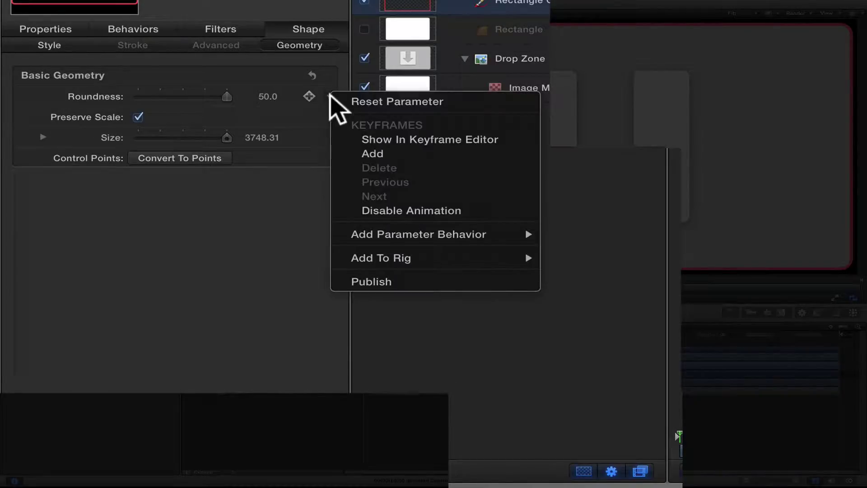
mouse_move(455, 238)
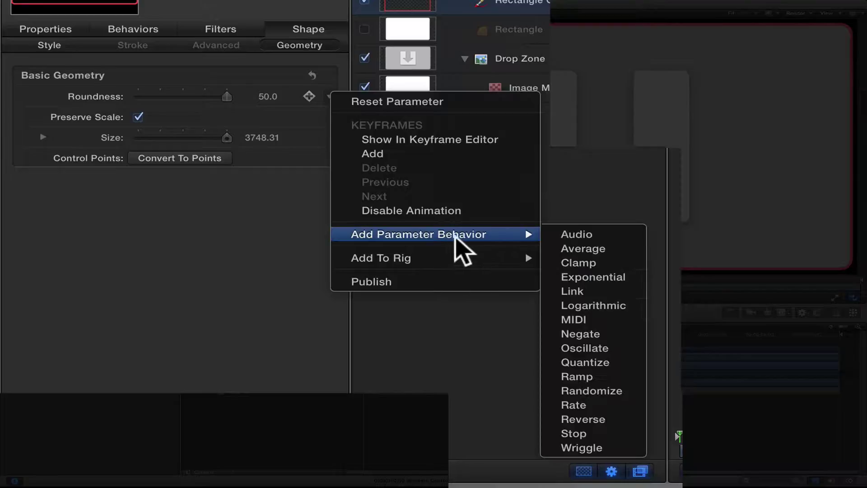
click(579, 293)
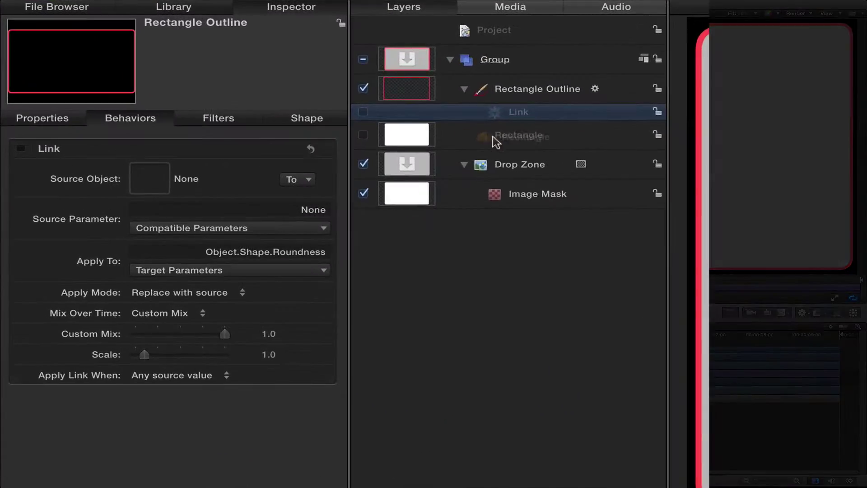
Set the Rectangle layer as the Link behaviour's Source Object, then recheck the outline's geometry
drag(254, 81, 256, 77)
drag(498, 131, 149, 179)
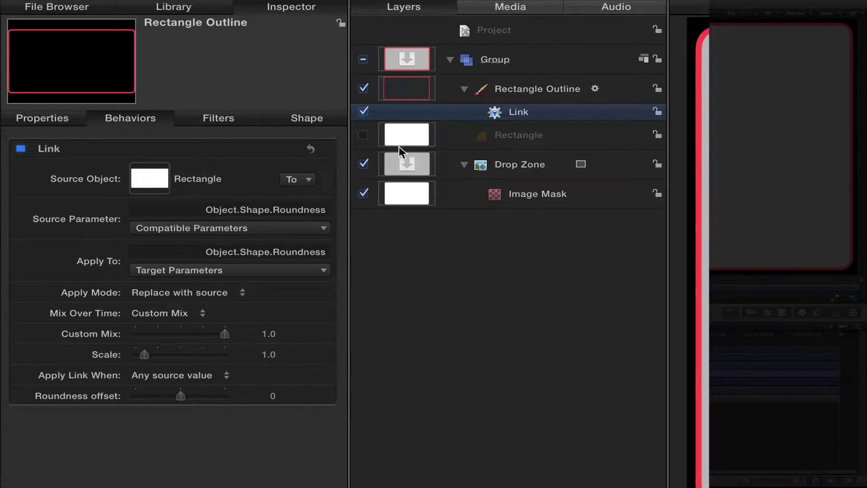
click(303, 119)
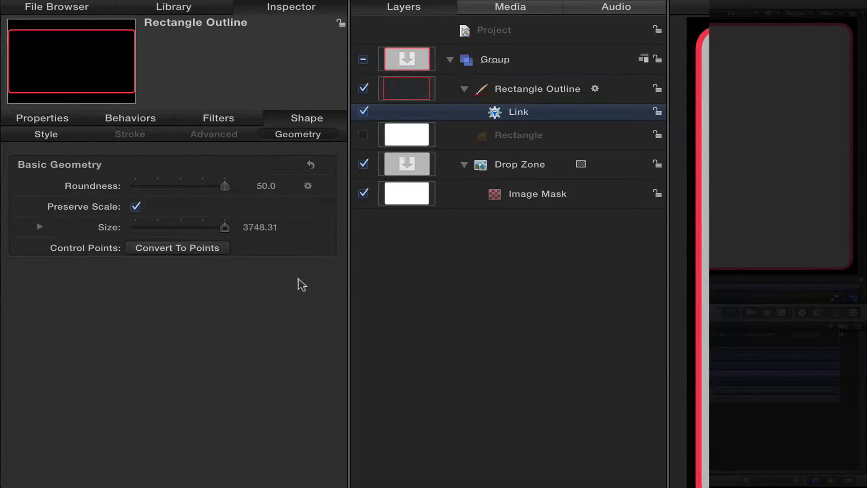
Adjust the Rectangle's Roundness, entering 30 and then nudging it up to about 46
click(514, 143)
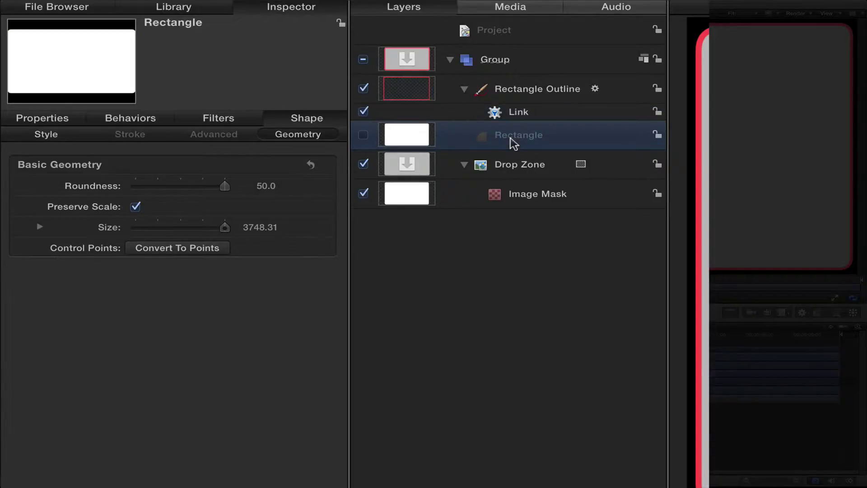
drag(217, 191, 157, 193)
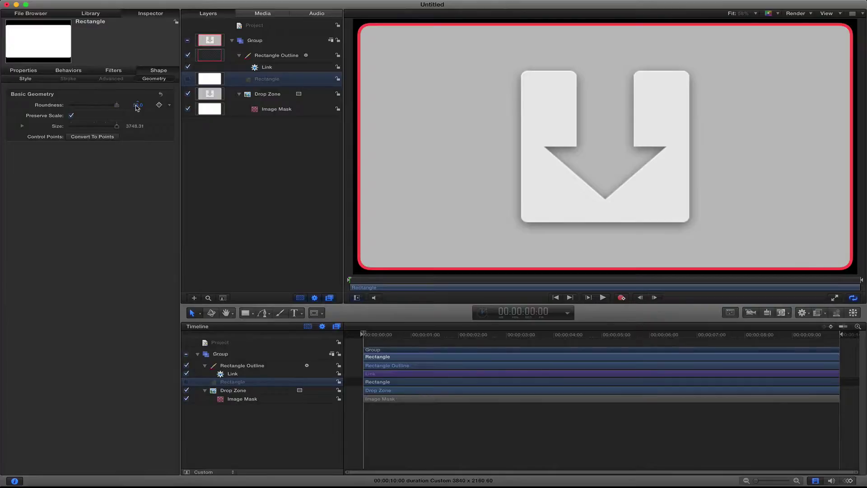
mouse_move(138, 108)
mouse_down()
mouse_move(176, 107)
mouse_move(136, 108)
mouse_up()
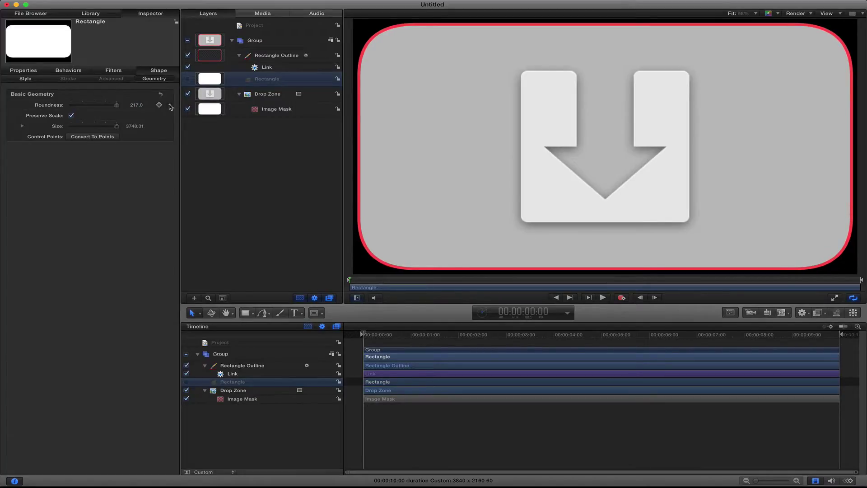
click(133, 108)
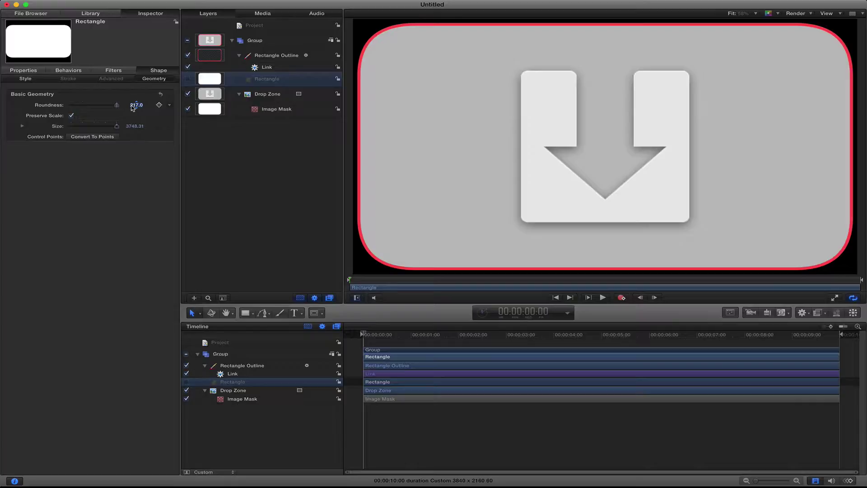
text(30)
key(Return)
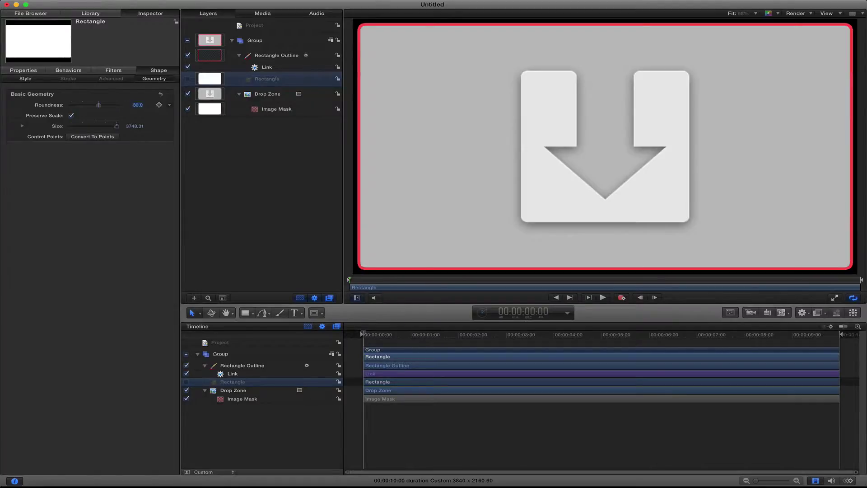
drag(138, 108, 144, 107)
Select the Group layer and scrub its Scale in Properties down to 68%
click(254, 41)
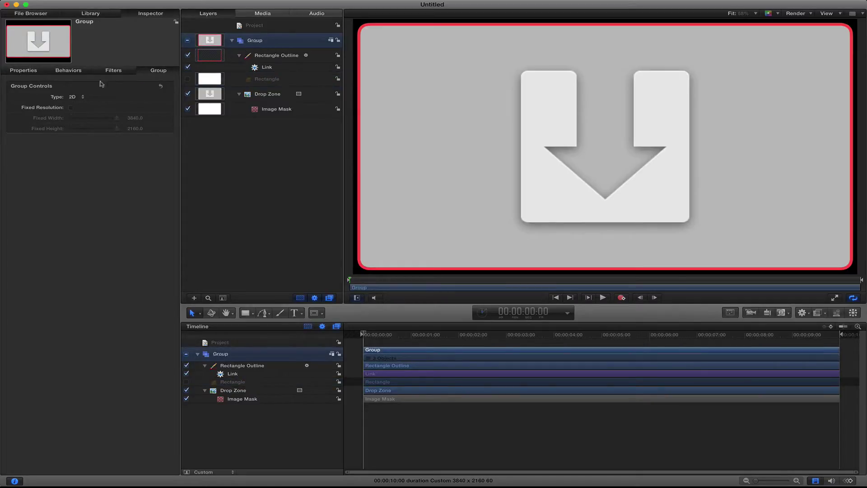
click(23, 70)
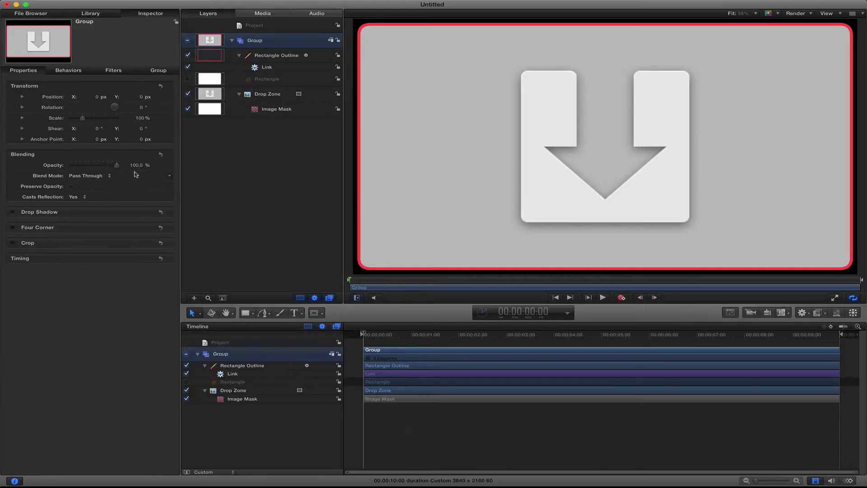
mouse_move(141, 119)
mouse_down()
mouse_move(119, 119)
mouse_move(153, 110)
mouse_move(142, 110)
mouse_up()
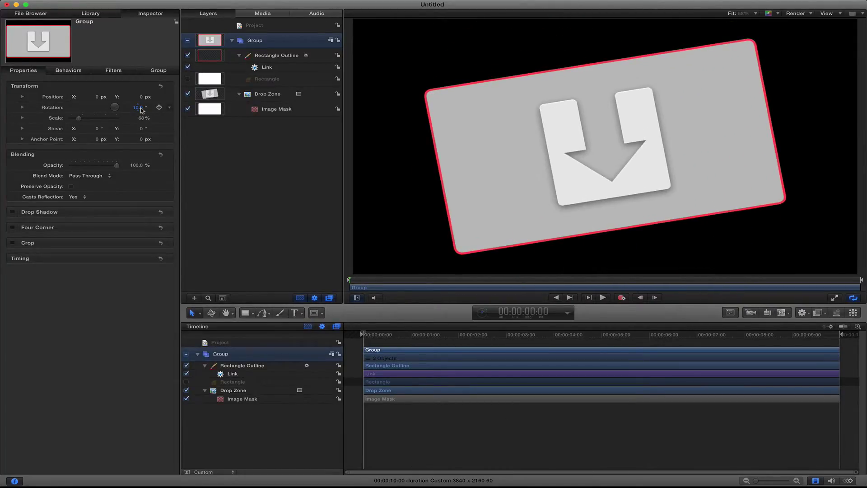